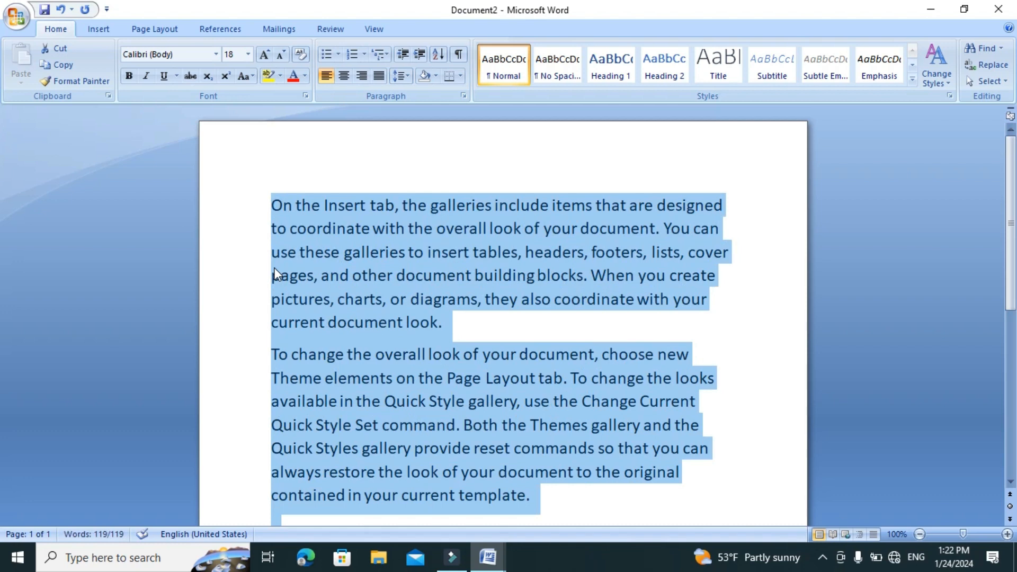
Step: Introduce deliberate errors in the text: "cordinate", "laok", lowercase "when", and extra spaces between "your" and "document" in the second paragraph
{"action": "left_click", "coordinate": [334, 253]}
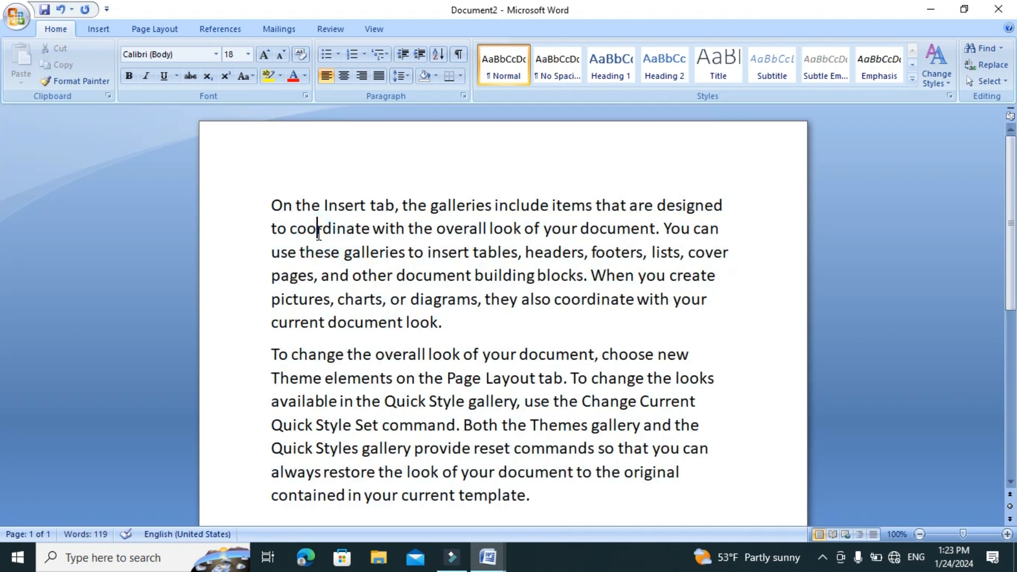
{"action": "key", "text": "BackSpace"}
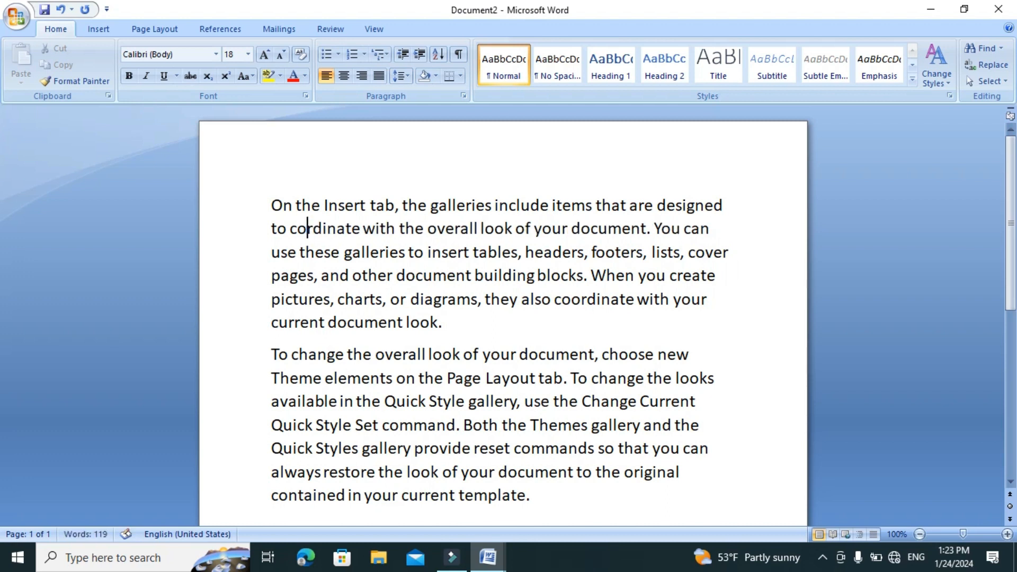
{"action": "left_click", "coordinate": [495, 233]}
{"action": "key", "text": "BackSpace"}
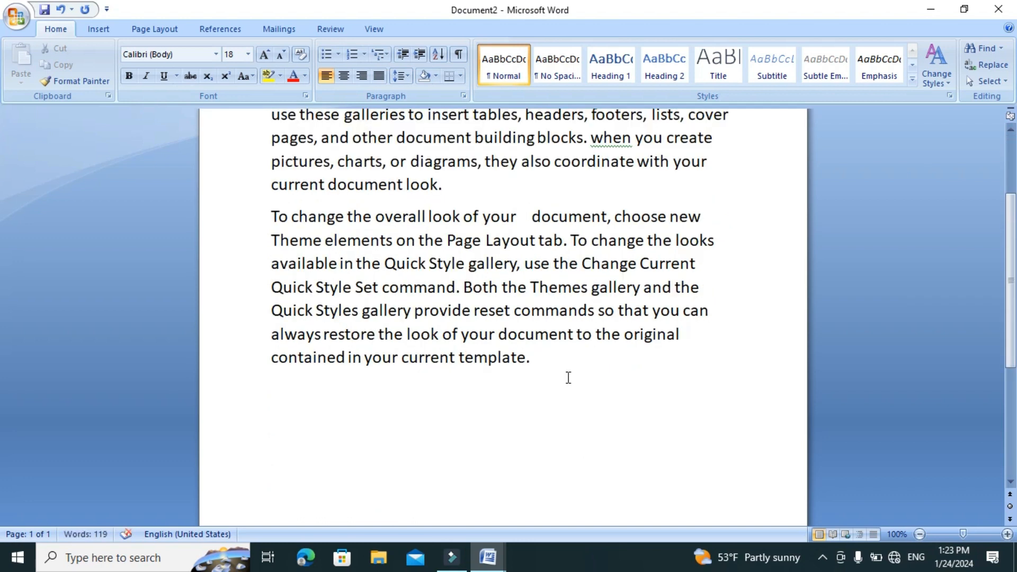
Step: Add a final paragraph stating the person's name in lowercase, followed by "Ilives in pokhara Nepal. I like red colour."
{"action": "left_click", "coordinate": [567, 377]}
{"action": "type", "text": "my name"}
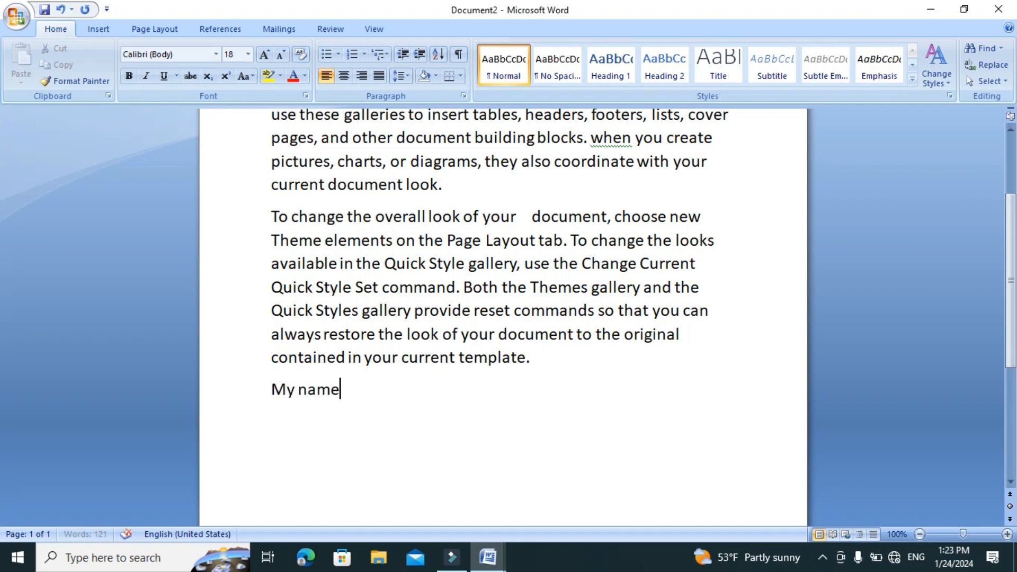
{"action": "type", "text": " is dipin gurung. Ilives in pokhara Nepal. I like red colour"}
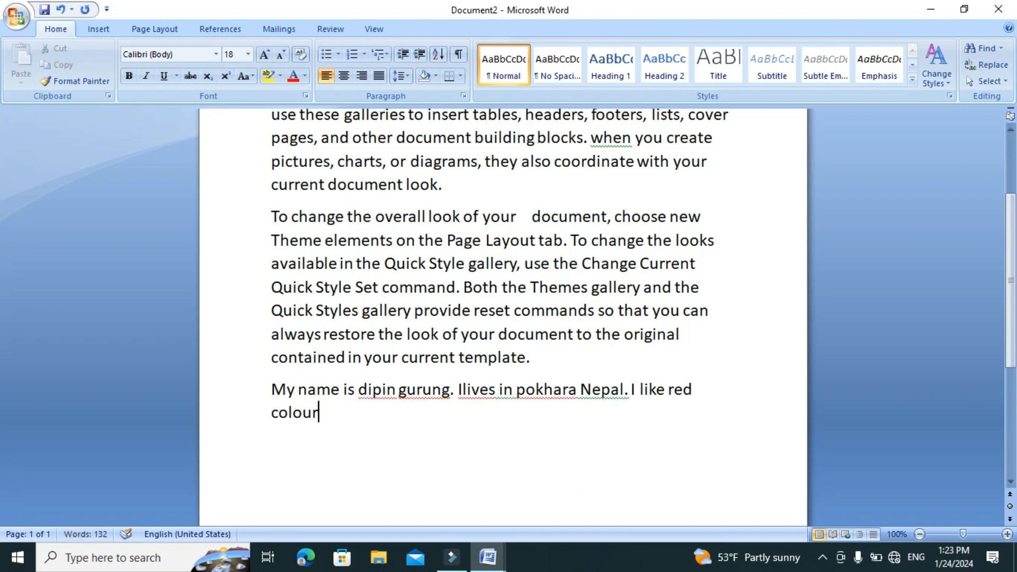
{"action": "type", "text": "."}
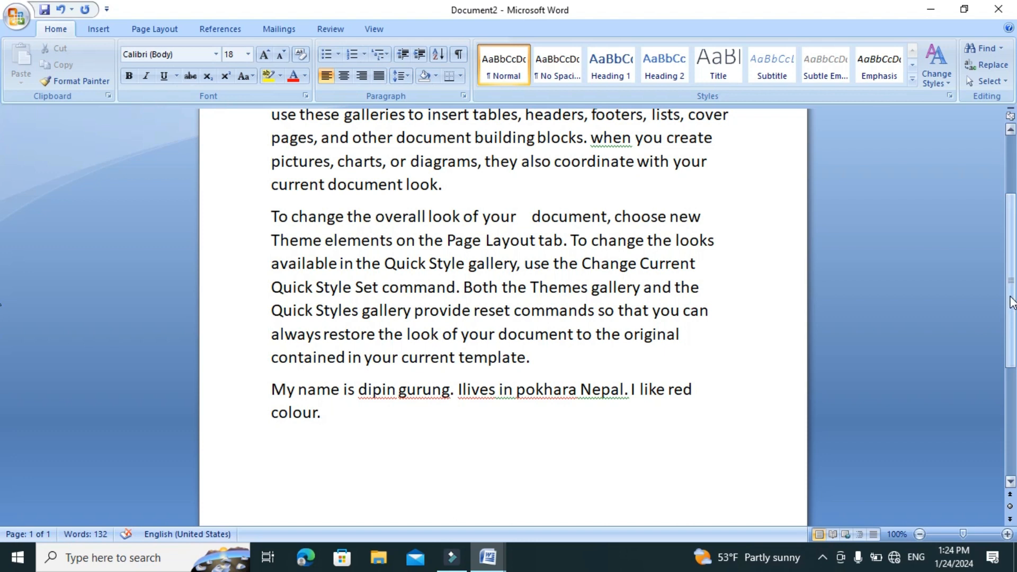
Step: Replace the misspelled "cordinate" in the first paragraph with the suggested spelling "coordinate"
{"action": "left_click_drag", "start_coordinate": [1011, 306], "coordinate": [1012, 243]}
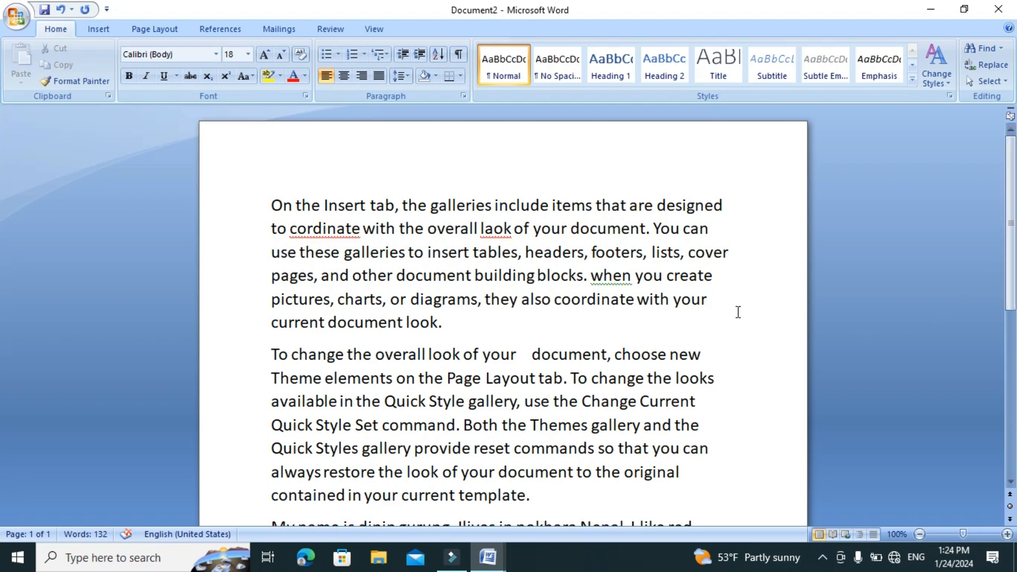
{"action": "left_click", "coordinate": [319, 228]}
{"action": "left_click", "coordinate": [323, 228]}
{"action": "right_click", "coordinate": [323, 228]}
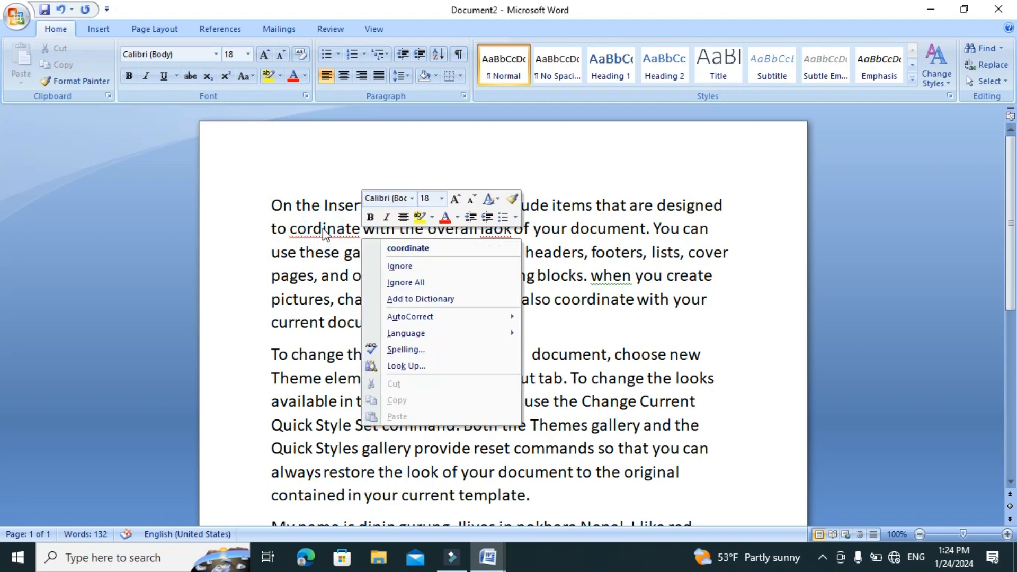
{"action": "left_click", "coordinate": [416, 248]}
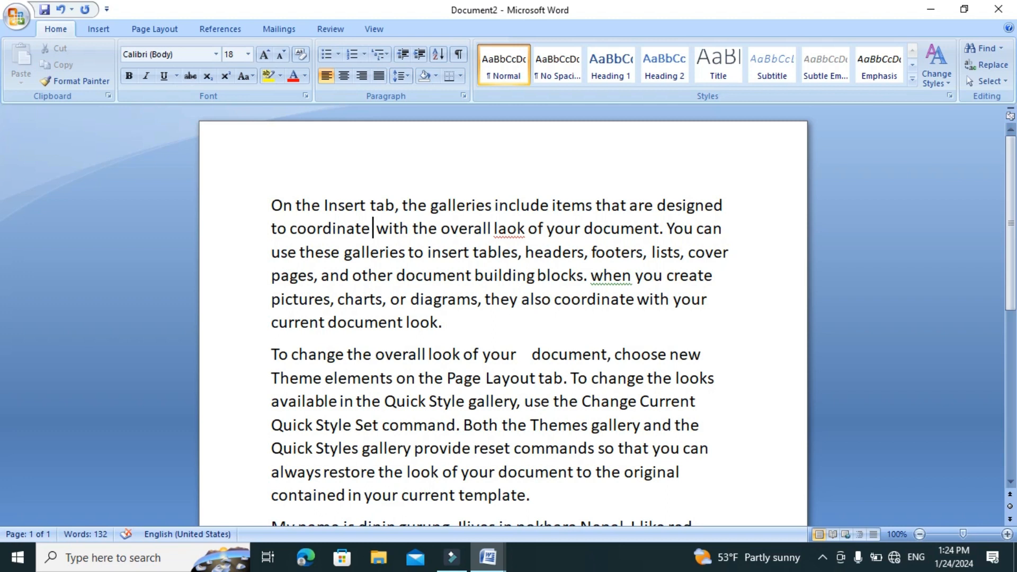
Step: Restore the misspelling "cordinate" in the second line of the first paragraph
{"action": "key", "text": "BackSpace"}
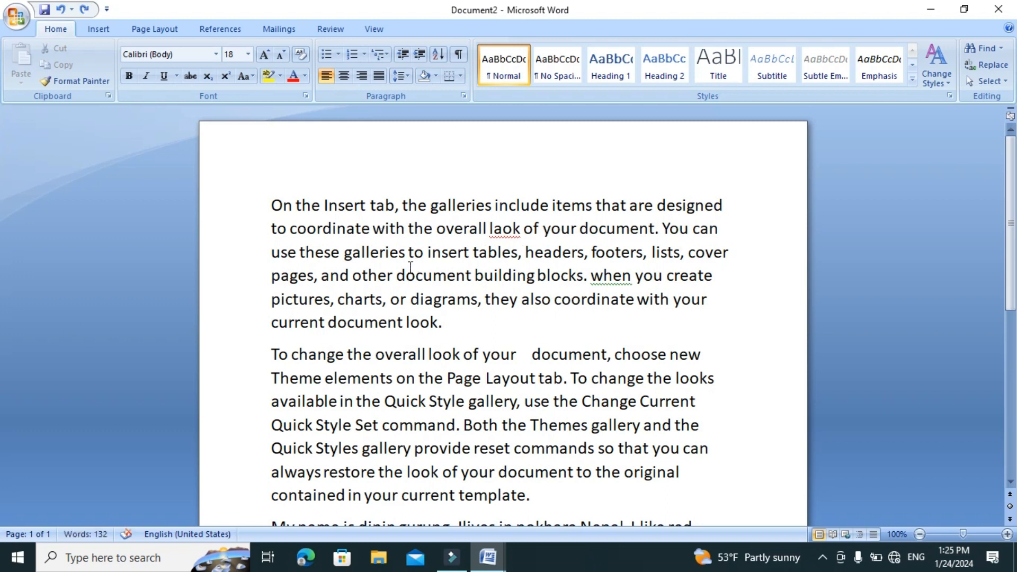
{"action": "key", "text": "Left"}
{"action": "key", "text": "Left"}
{"action": "key", "text": "Left"}
{"action": "key", "text": "Left"}
{"action": "key", "text": "Left"}
{"action": "key", "text": "Left"}
{"action": "key", "text": "Left"}
{"action": "key", "text": "BackSpace"}
{"action": "key", "text": "Right"}
{"action": "key", "text": "Right"}
{"action": "left_click", "coordinate": [485, 297]}
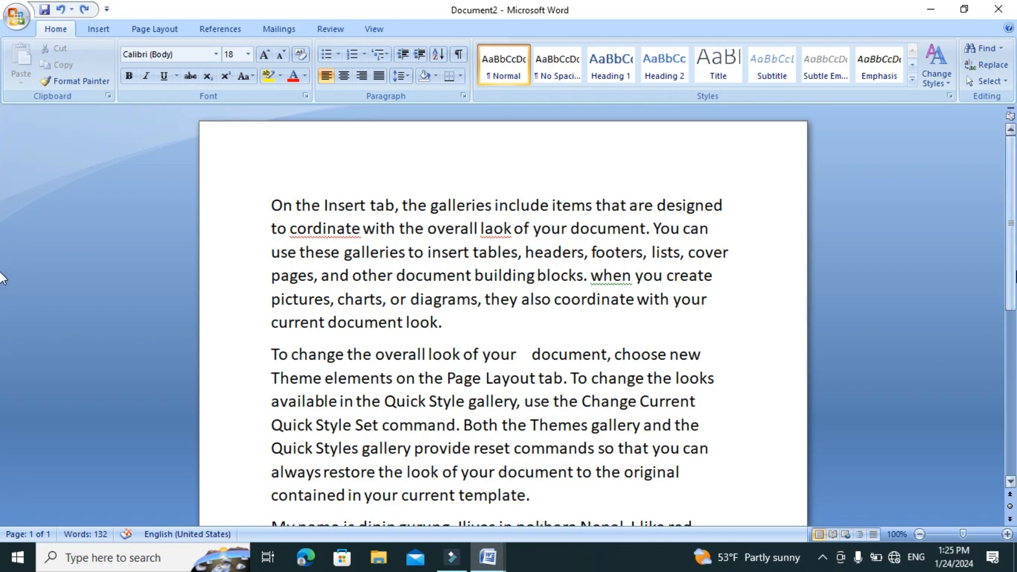
{"action": "left_click", "coordinate": [1012, 265]}
{"action": "left_click_drag", "start_coordinate": [1012, 265], "coordinate": [1013, 360]}
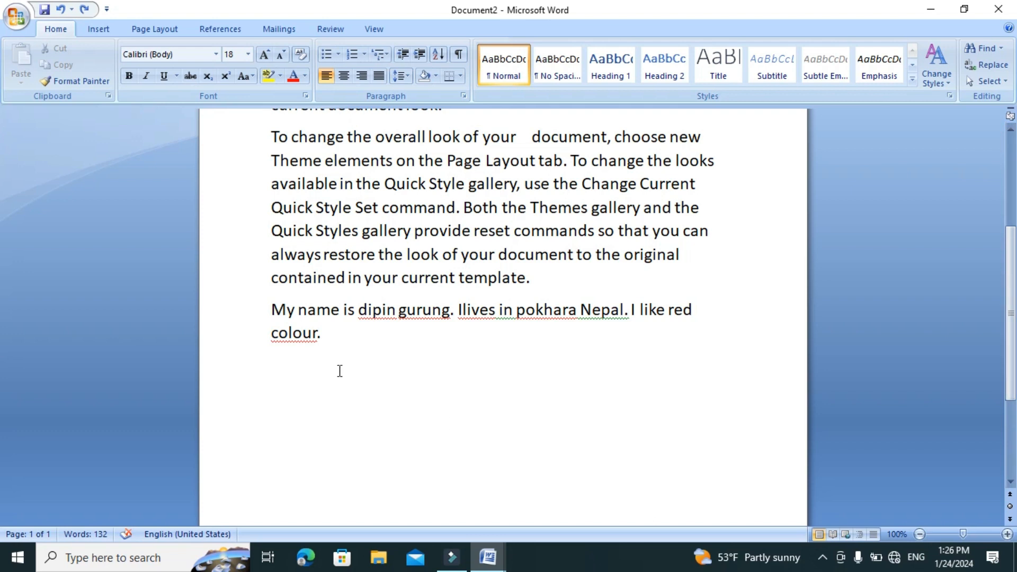
{"action": "left_click", "coordinate": [340, 349]}
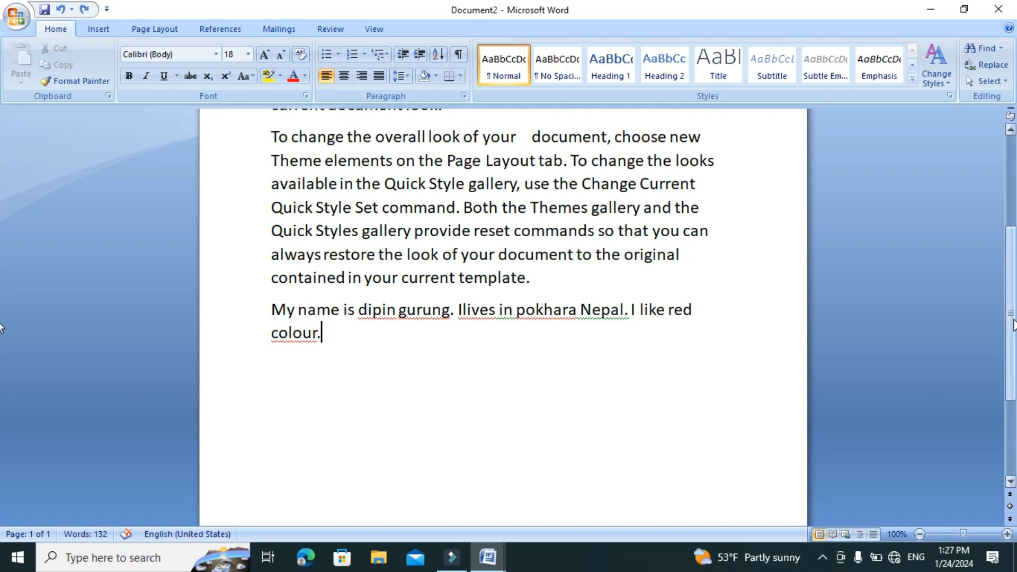
{"action": "left_click_drag", "start_coordinate": [1011, 283], "coordinate": [1001, 160]}
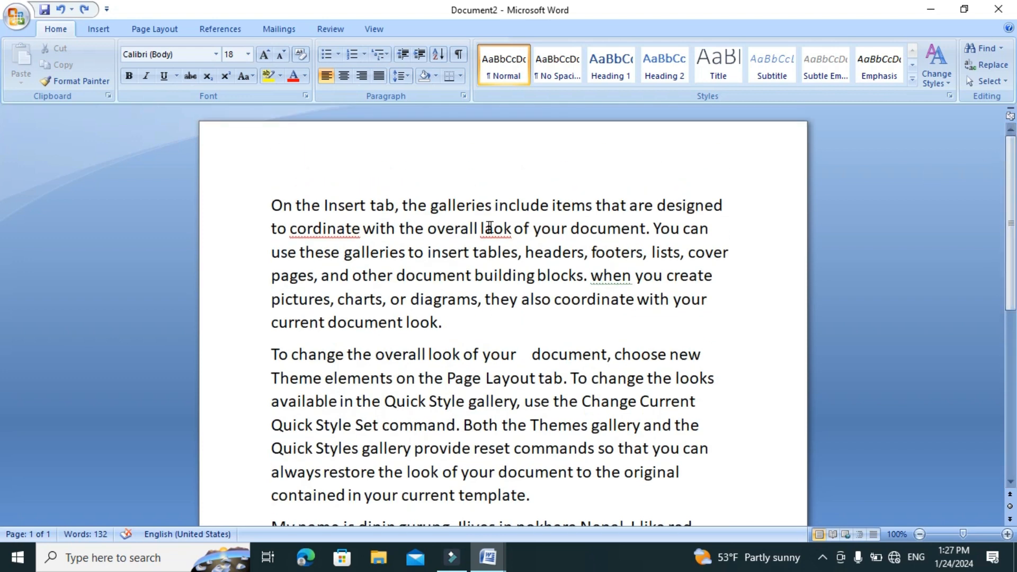
Step: Run the spelling and grammar check from the document's beginning, move its dialog off the text, and change "cordinate" to "coordinate"
{"action": "left_click", "coordinate": [272, 205]}
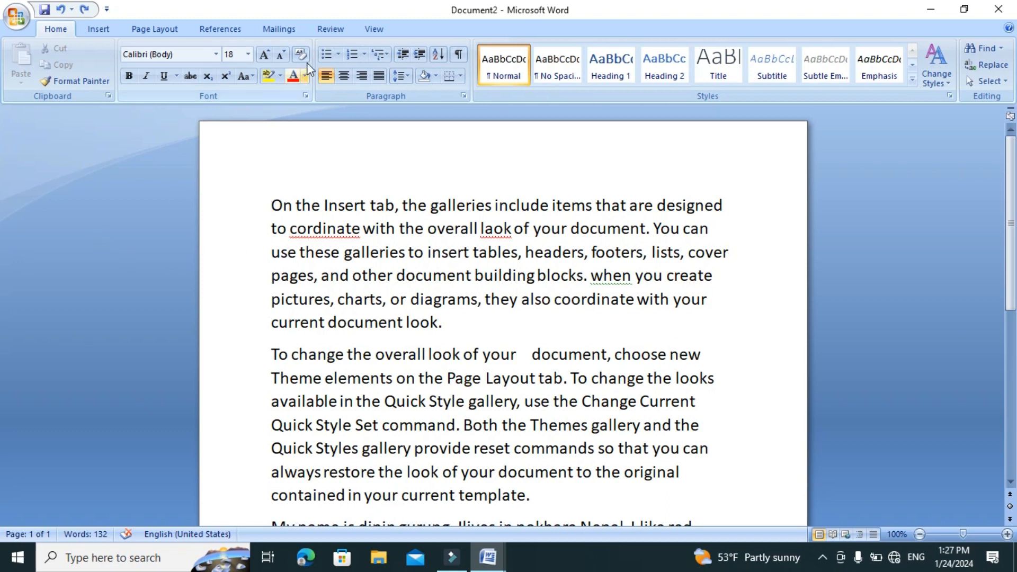
{"action": "left_click", "coordinate": [332, 30]}
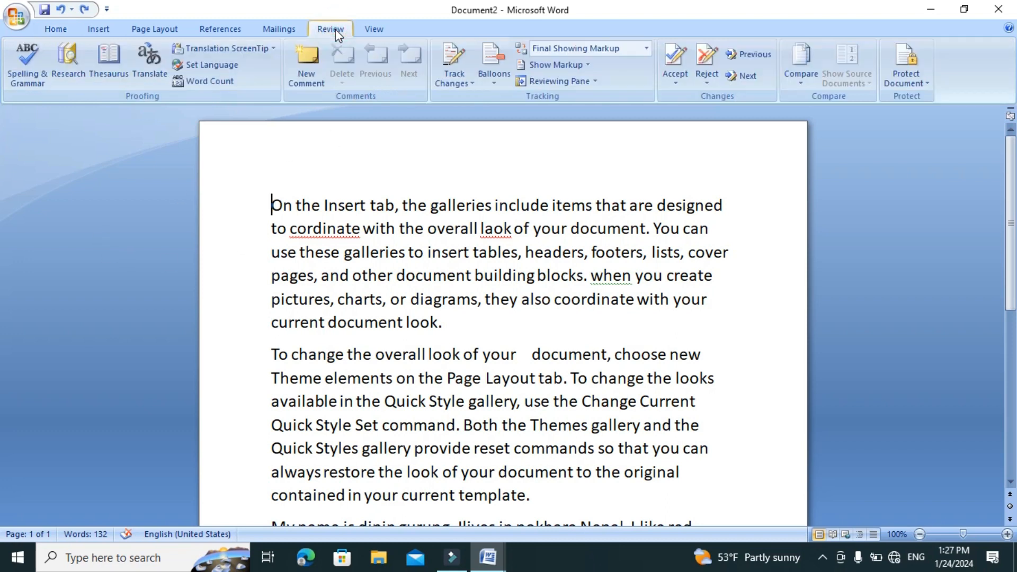
{"action": "left_click", "coordinate": [32, 70]}
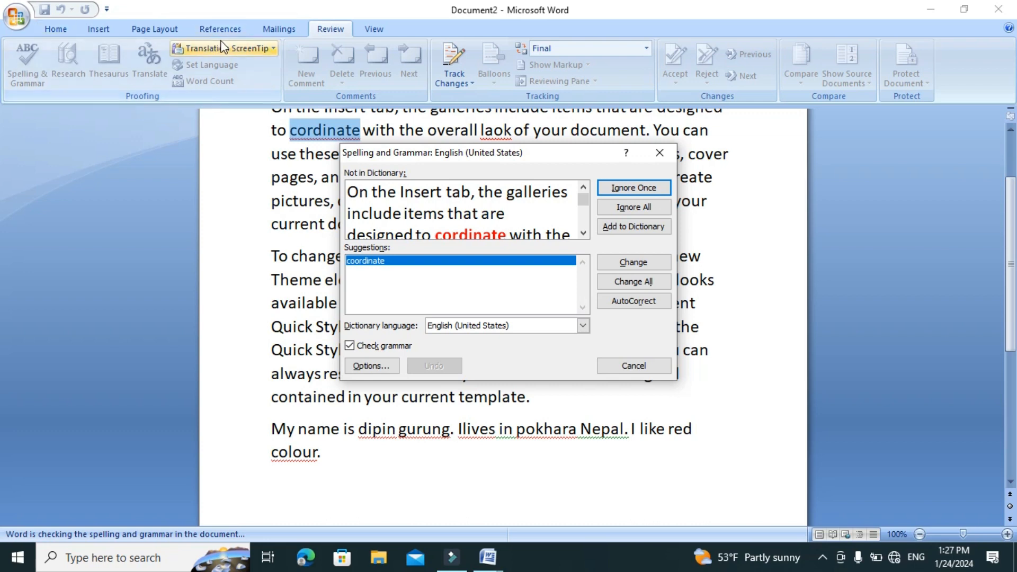
{"action": "left_click", "coordinate": [577, 154]}
{"action": "left_click_drag", "start_coordinate": [577, 153], "coordinate": [789, 120]}
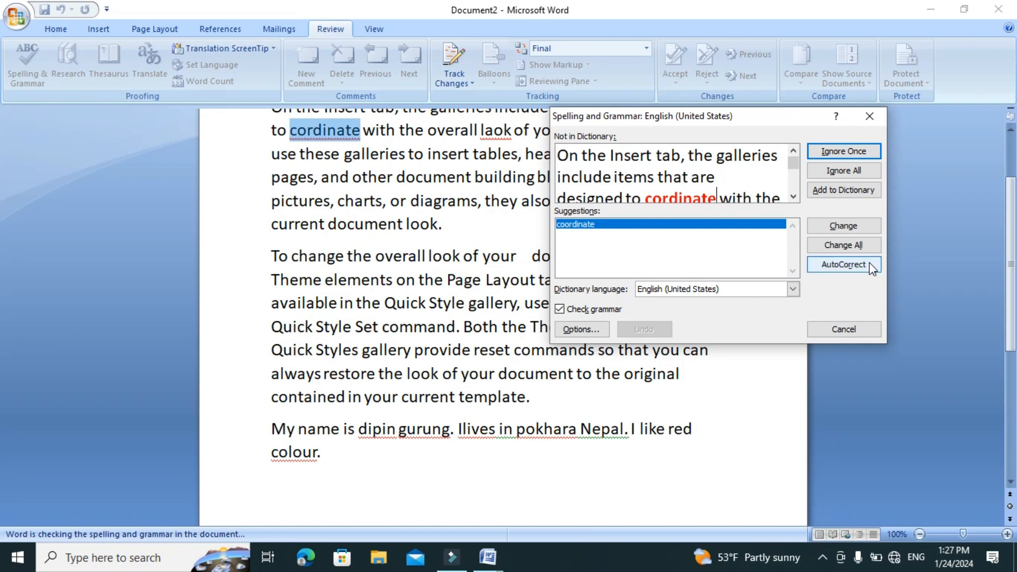
{"action": "left_click", "coordinate": [858, 229]}
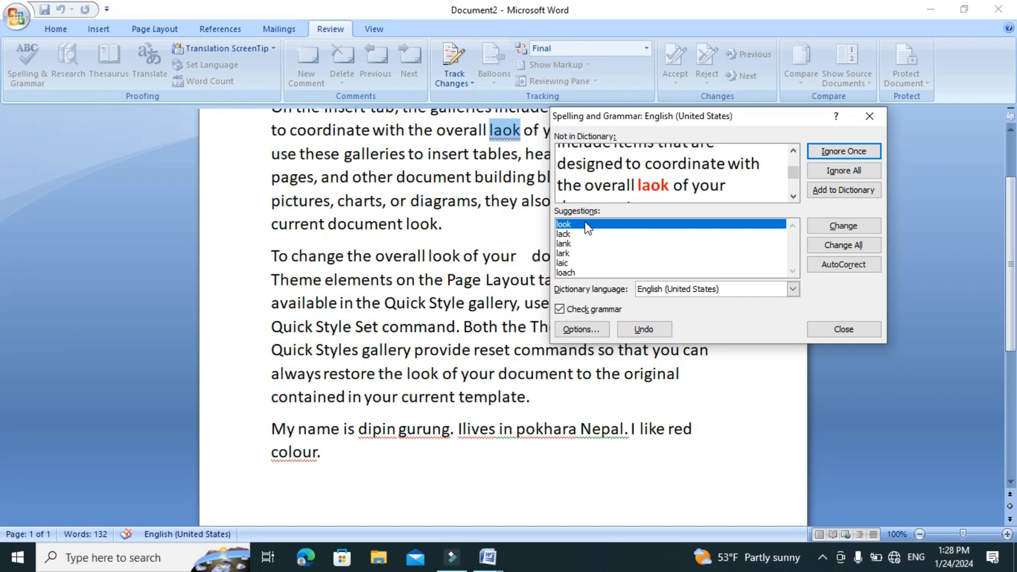
Step: Change all occurrences of "laok" to "look" and correct the sentence's opening word "when" to "When"
{"action": "left_click", "coordinate": [578, 250]}
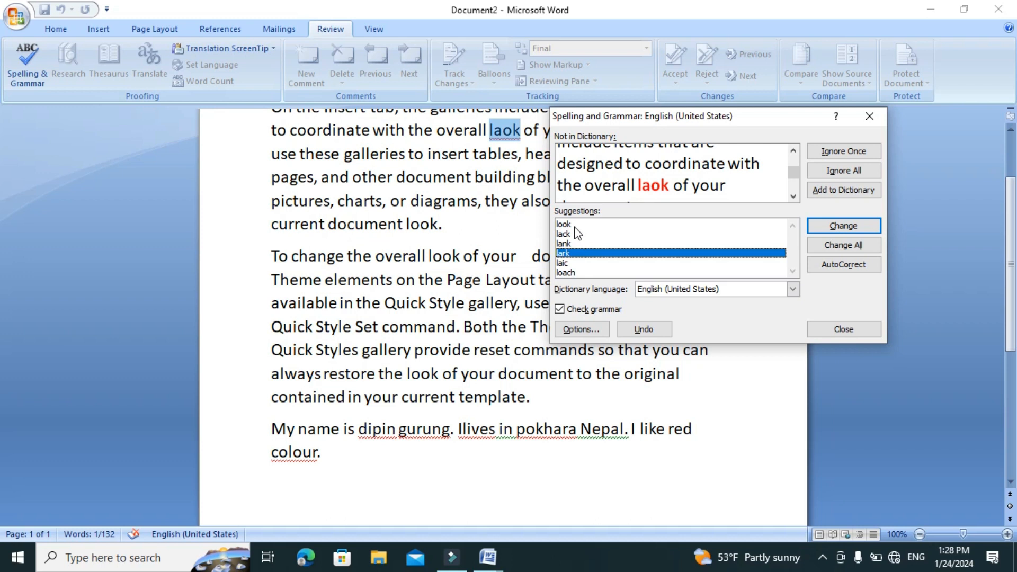
{"action": "left_click", "coordinate": [574, 226]}
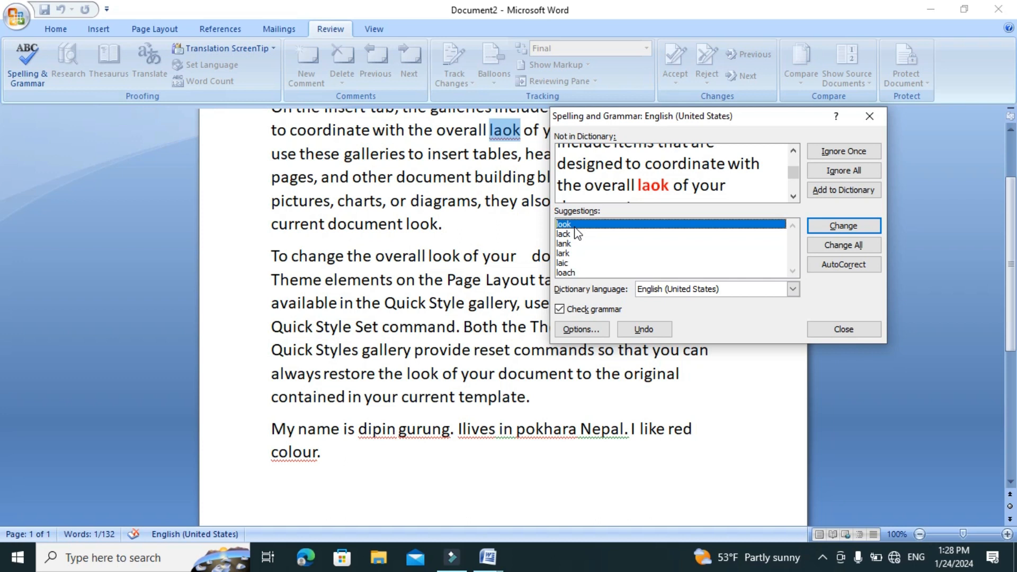
{"action": "left_click", "coordinate": [845, 248]}
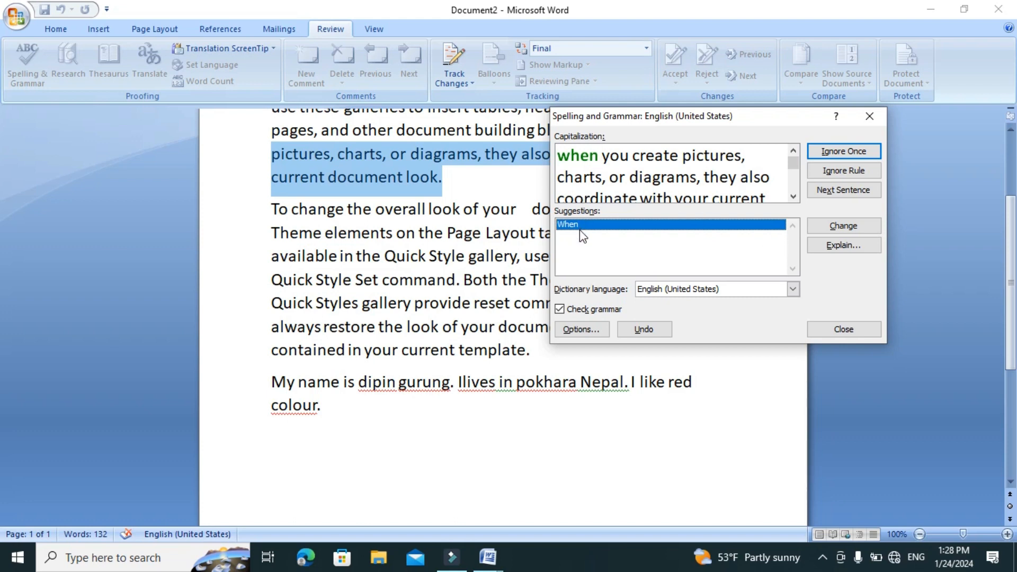
{"action": "left_click", "coordinate": [847, 231]}
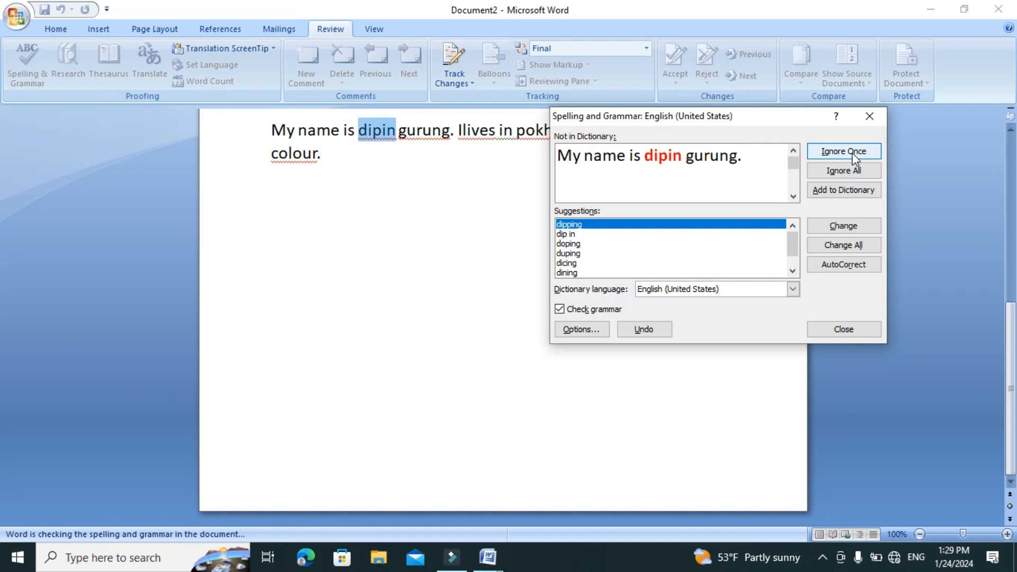
Step: Ignore all occurrences of the flagged first name and surname, and change all occurrences of "Ilives" to "I lives"
{"action": "left_click", "coordinate": [850, 173]}
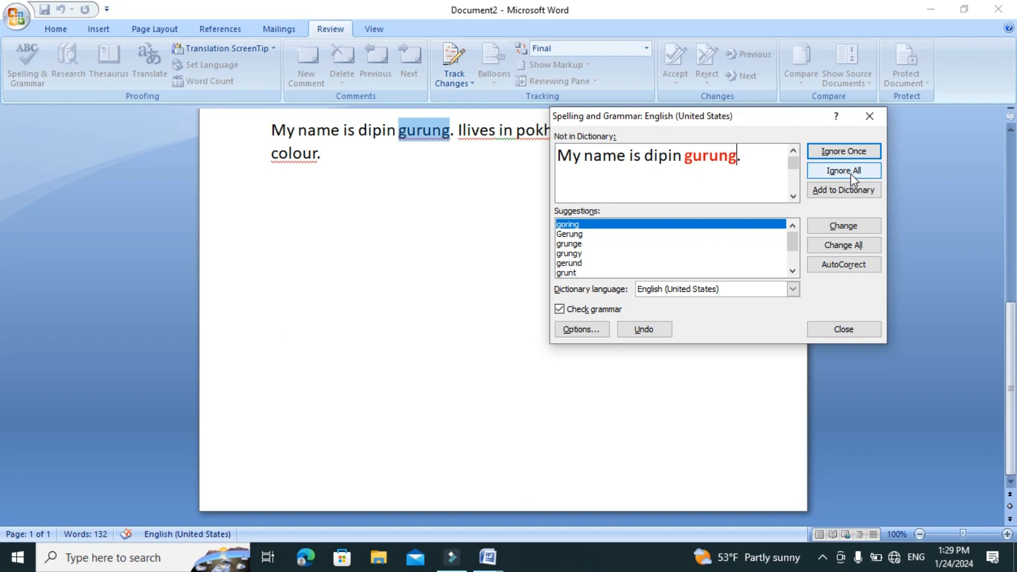
{"action": "left_click", "coordinate": [850, 174]}
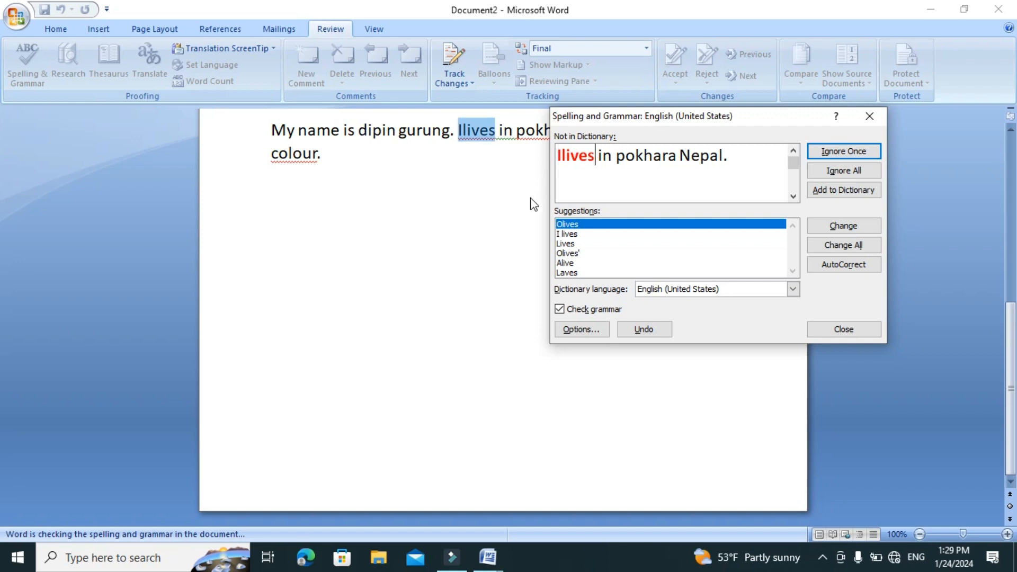
{"action": "left_click", "coordinate": [569, 233]}
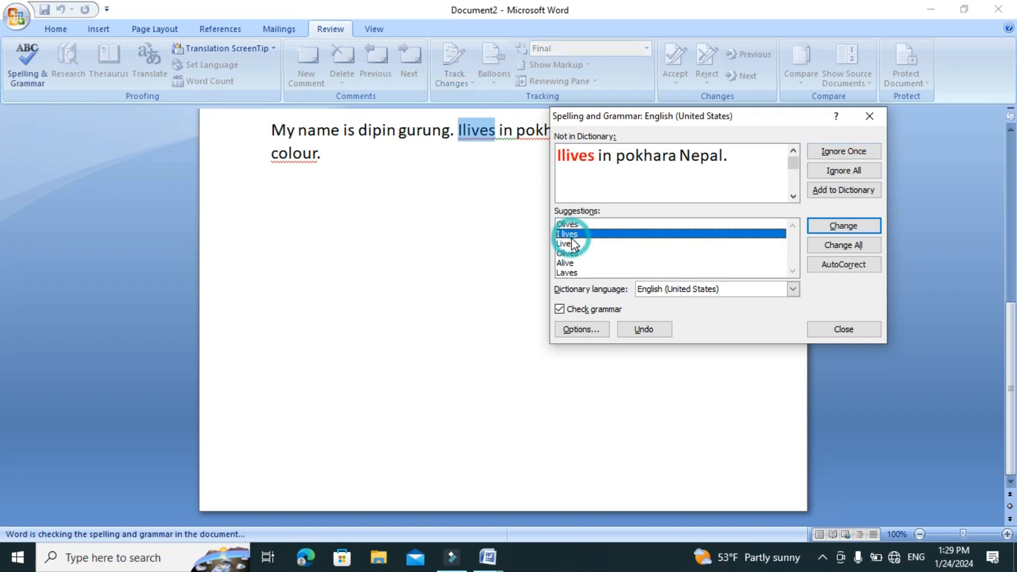
{"action": "left_click", "coordinate": [857, 252]}
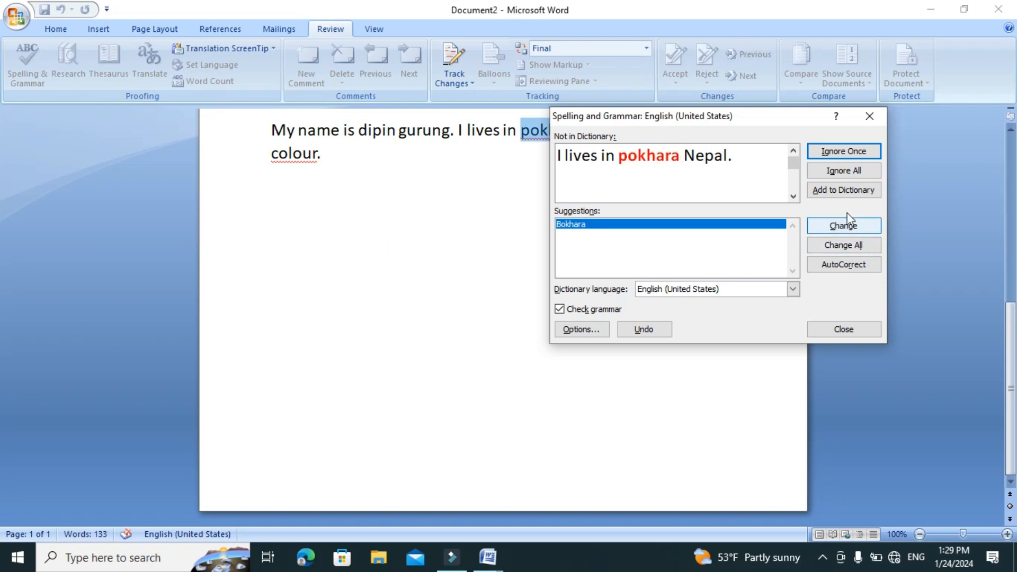
Step: Ignore all occurrences of "pokhara" and "colour", correct the verb "lives" to "live", and finish the spelling and grammar check
{"action": "left_click", "coordinate": [855, 171]}
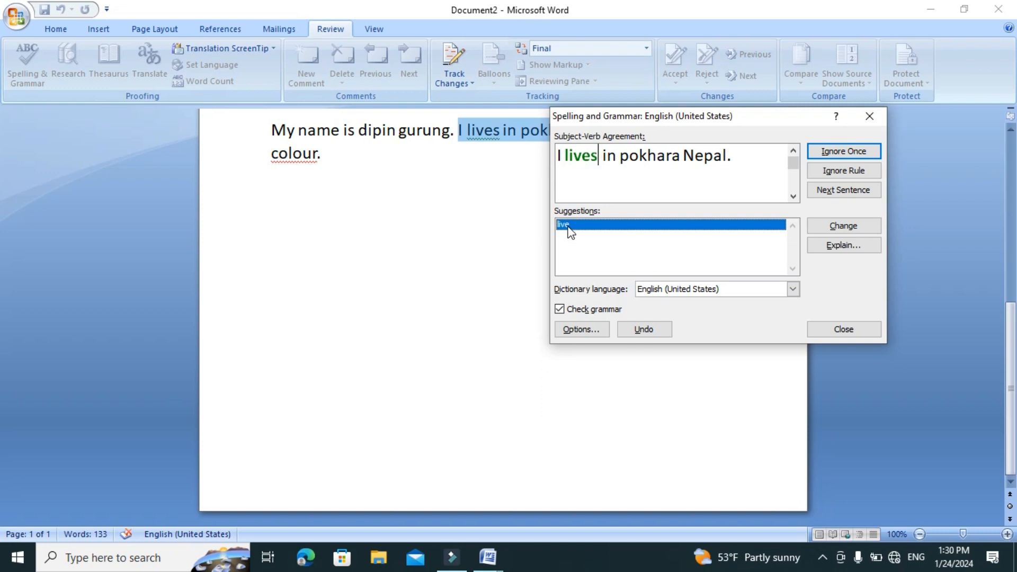
{"action": "left_click", "coordinate": [850, 231]}
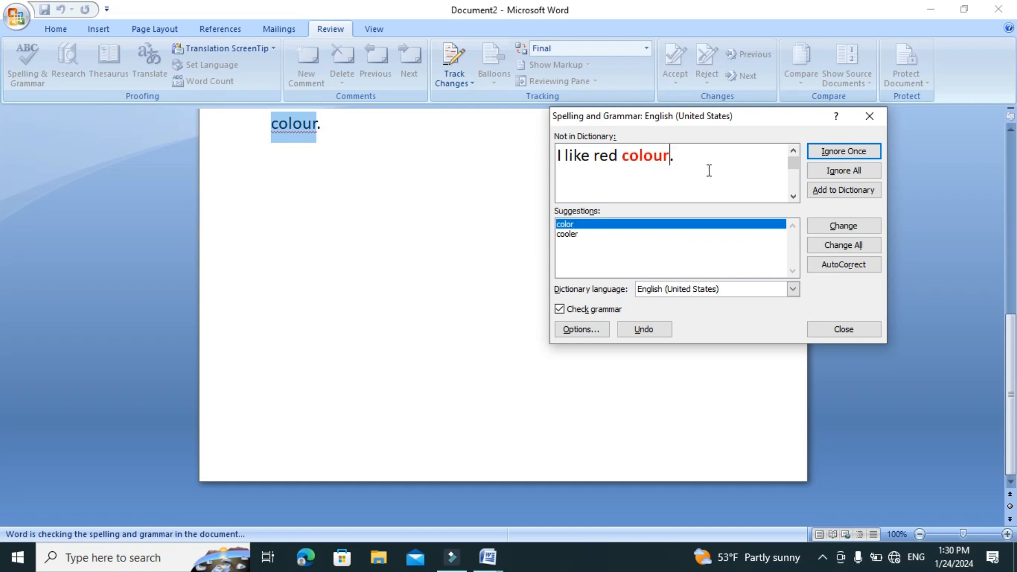
{"action": "left_click", "coordinate": [847, 174]}
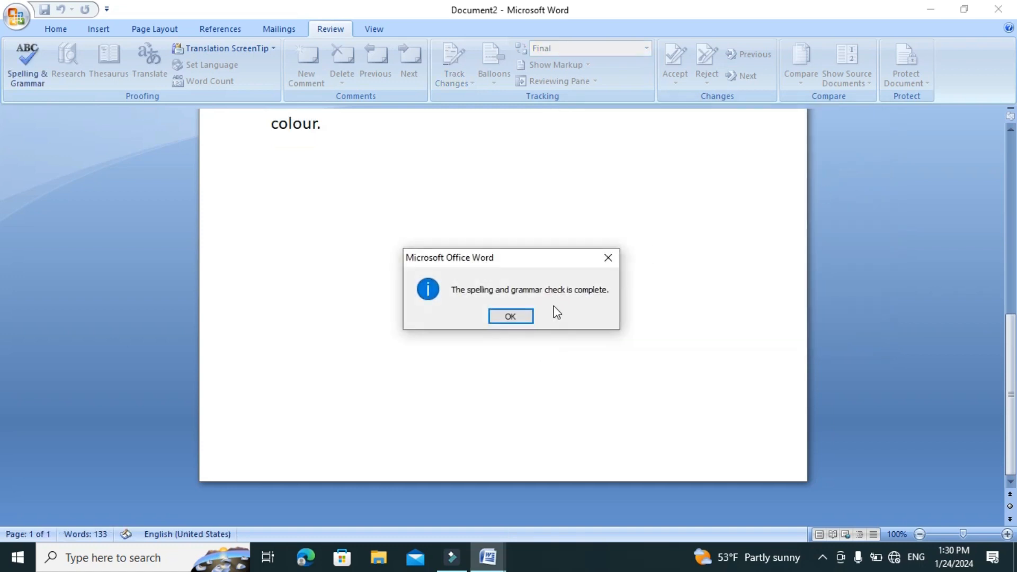
{"action": "left_click", "coordinate": [508, 317]}
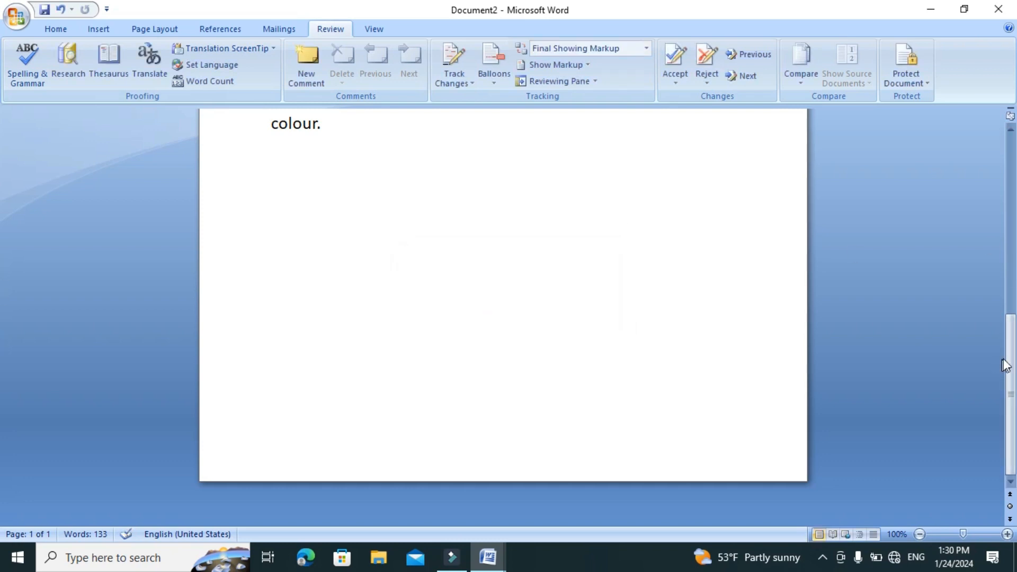